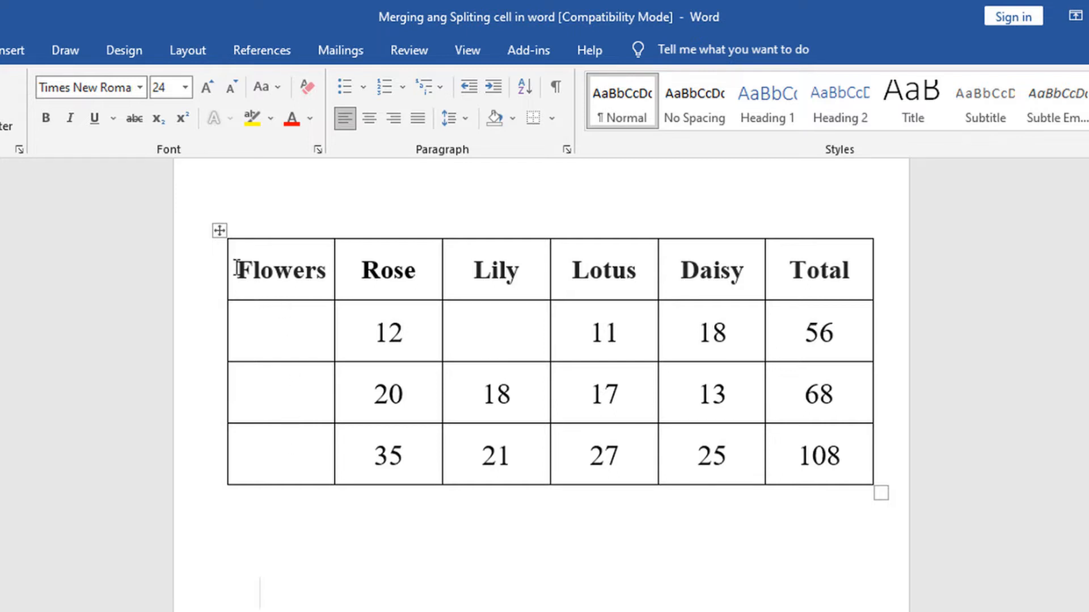
Try merging the Flowers cell with the three empty cells below it, and undo the merge
left_click_drag(237, 269, 301, 457)
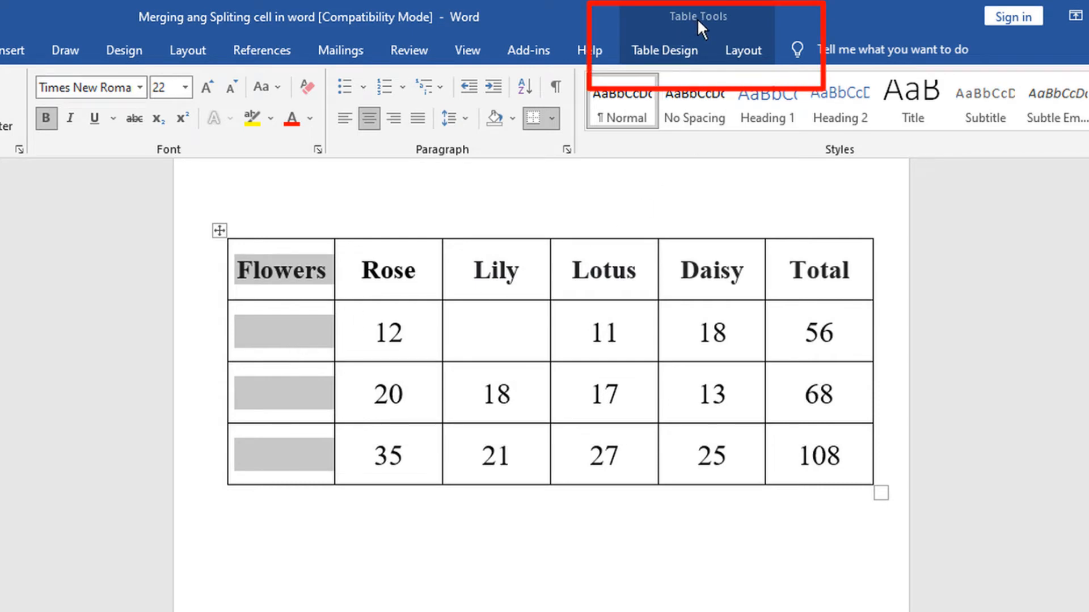
left_click(750, 50)
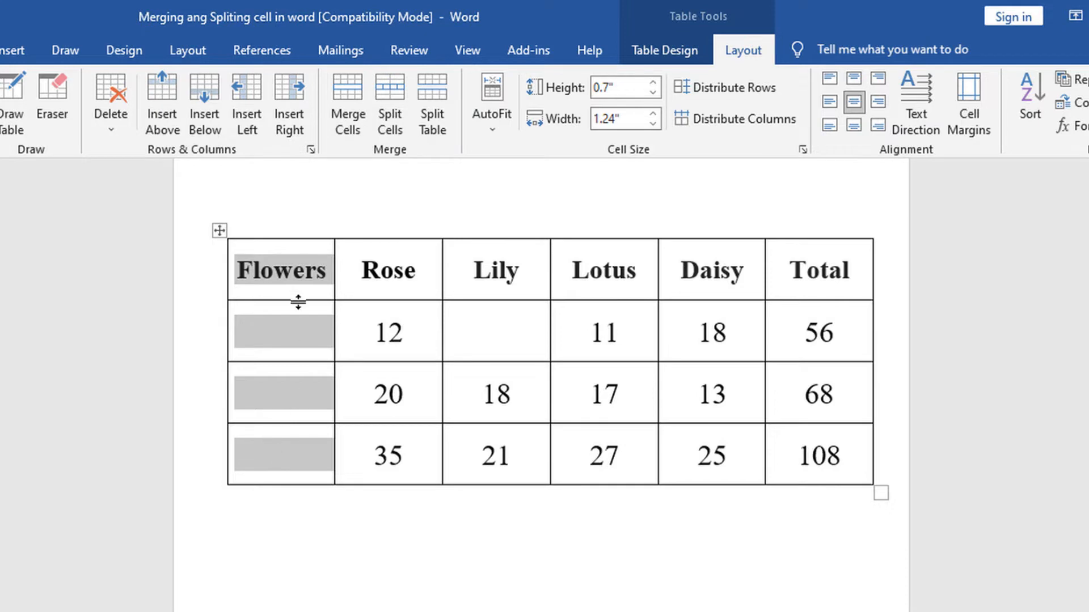
left_click(349, 112)
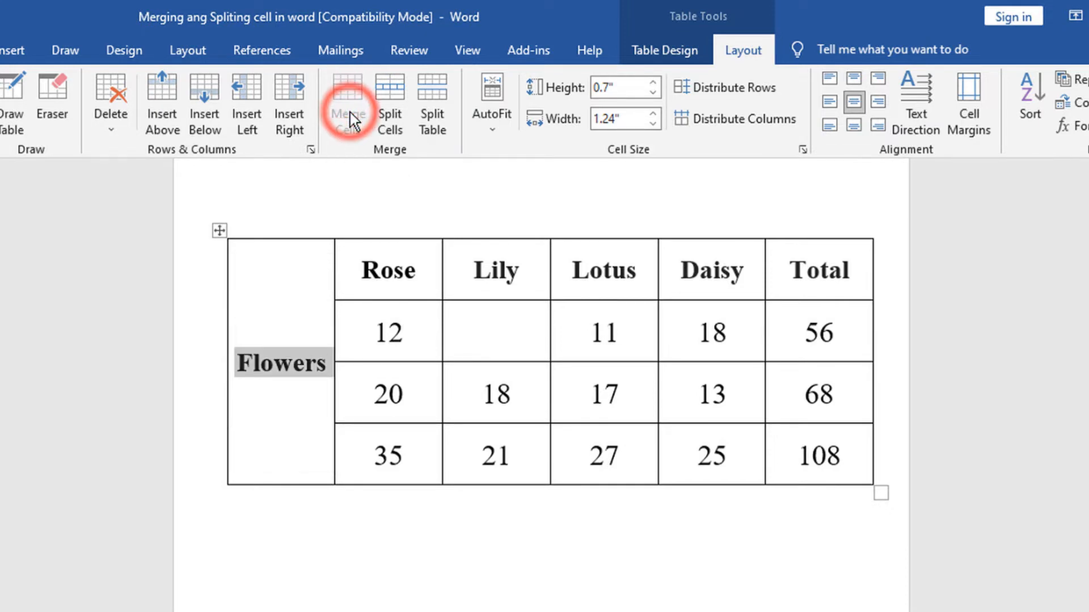
left_click(294, 407)
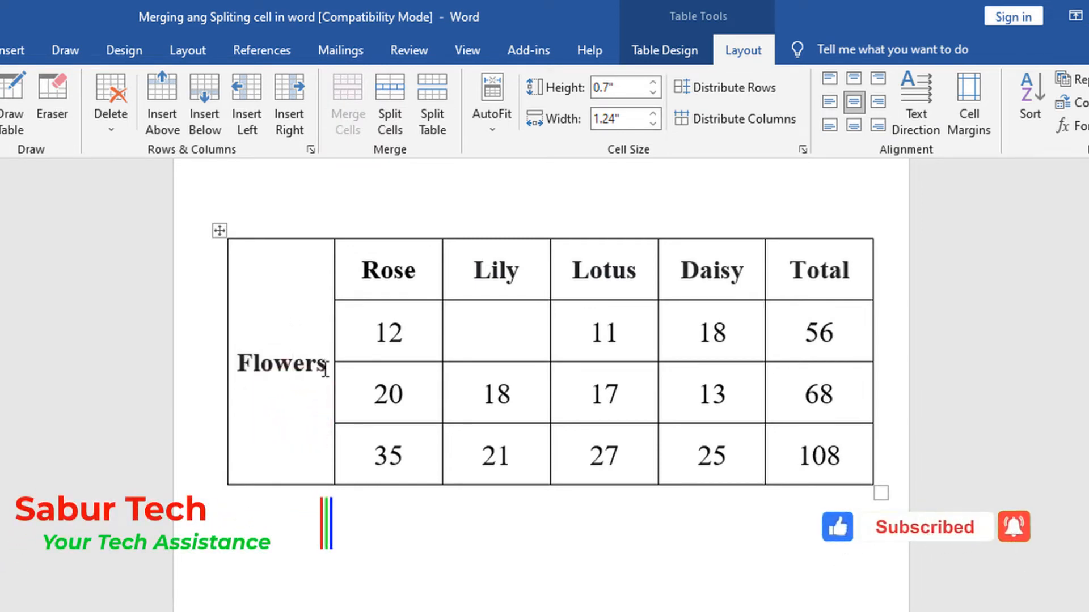
key("ctrl+z")
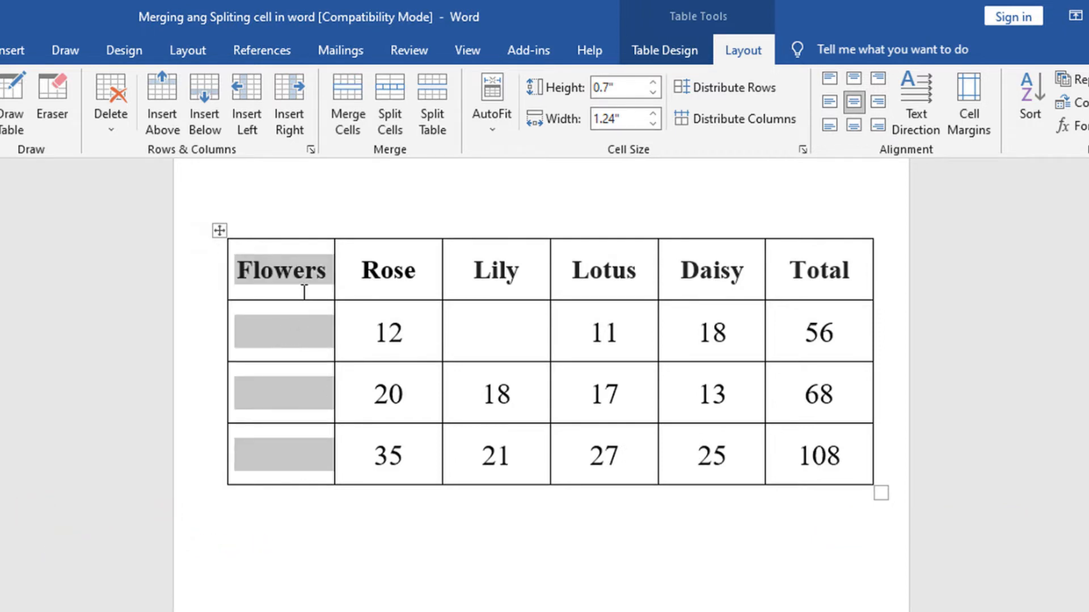
left_click(381, 562)
Merge all four cells of the table's first column into a single Flowers cell
mouse_move(238, 268)
left_mouse_down()
mouse_move(318, 338)
mouse_move(314, 454)
left_mouse_up()
right_click(300, 264)
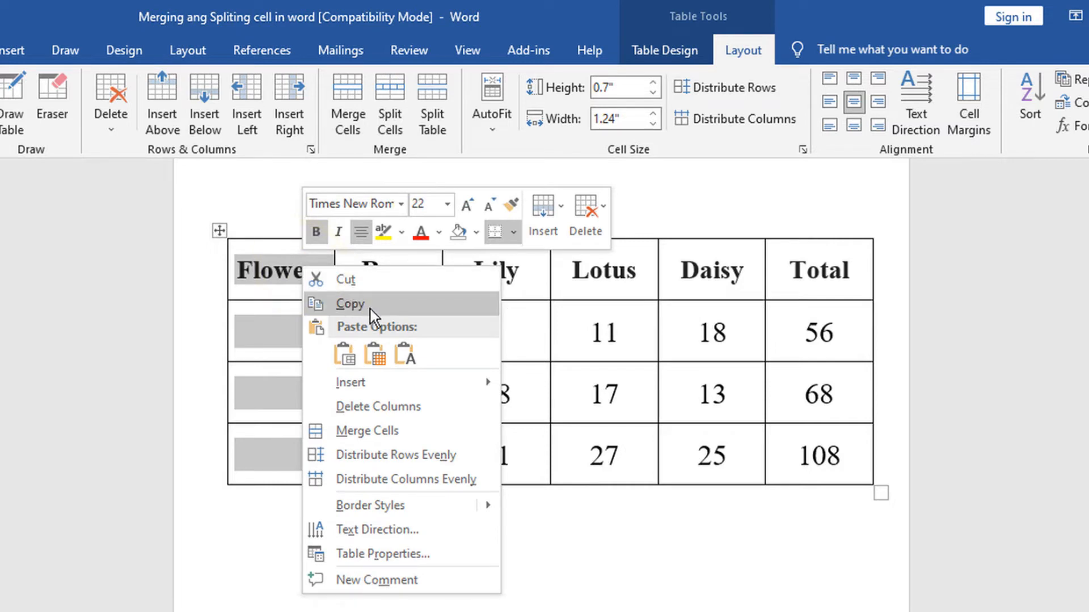
left_click(409, 354)
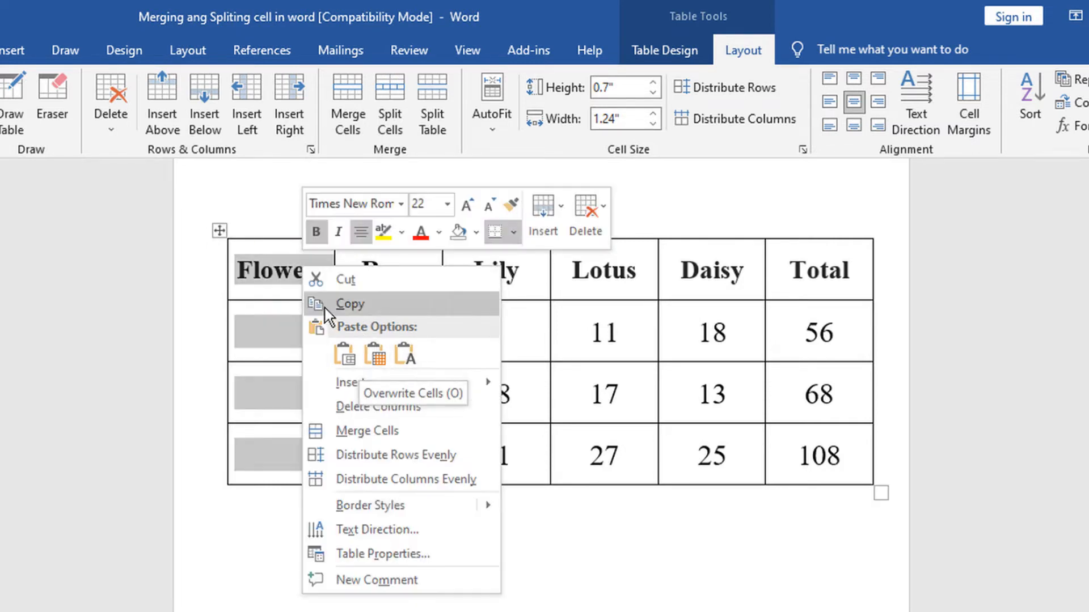
left_click(386, 436)
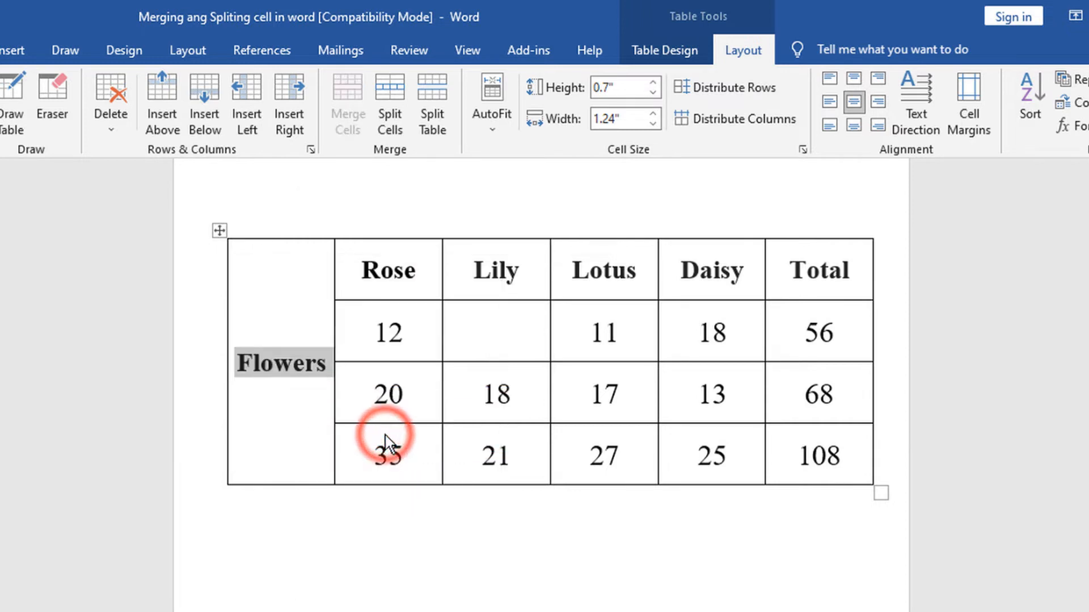
left_click(303, 392)
Rotate the text in the merged Flowers cell to the vertical orientation that reads from bottom to top
left_click_drag(327, 366, 239, 357)
right_click(275, 231)
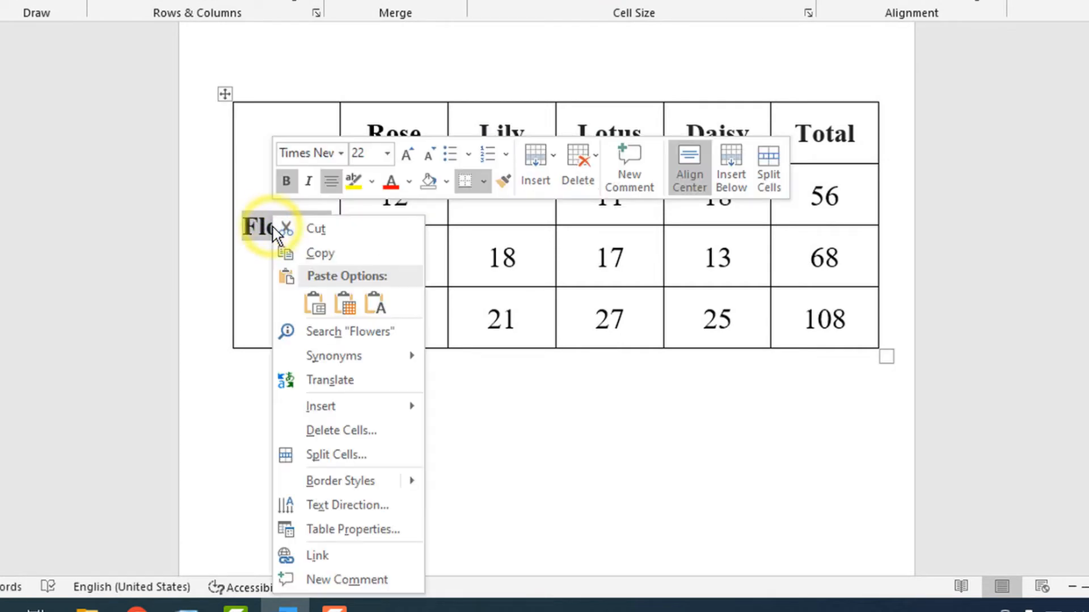
left_click(361, 506)
left_click(729, 216)
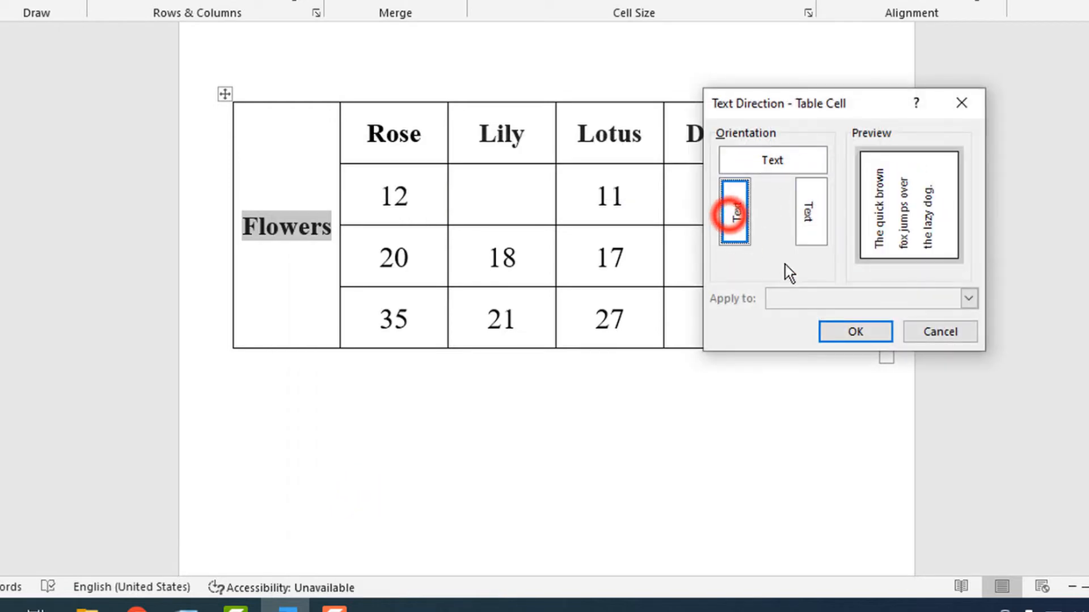
left_click(841, 332)
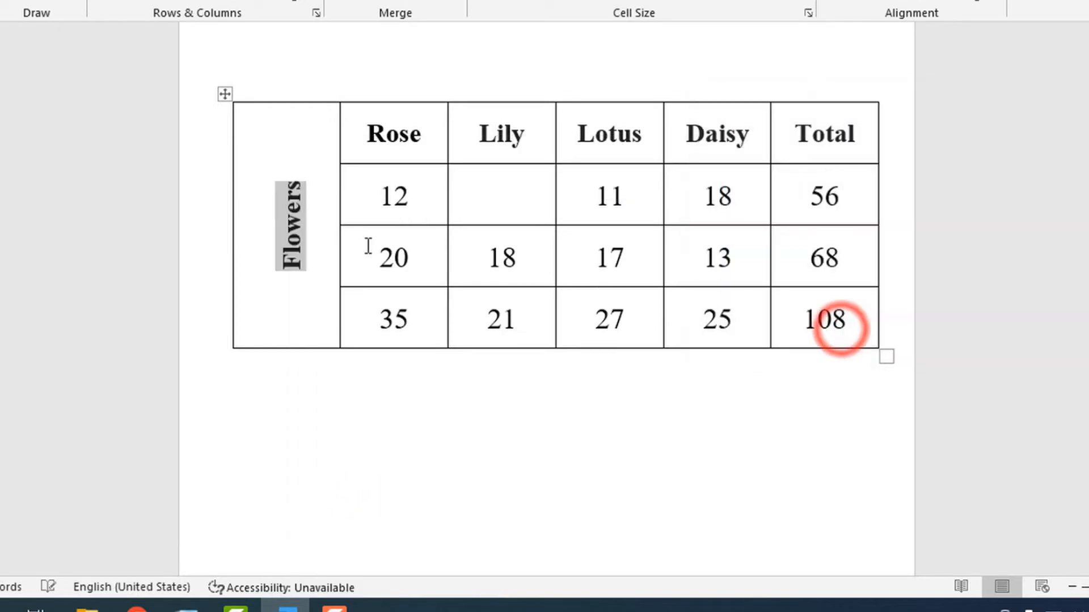
left_click(311, 232)
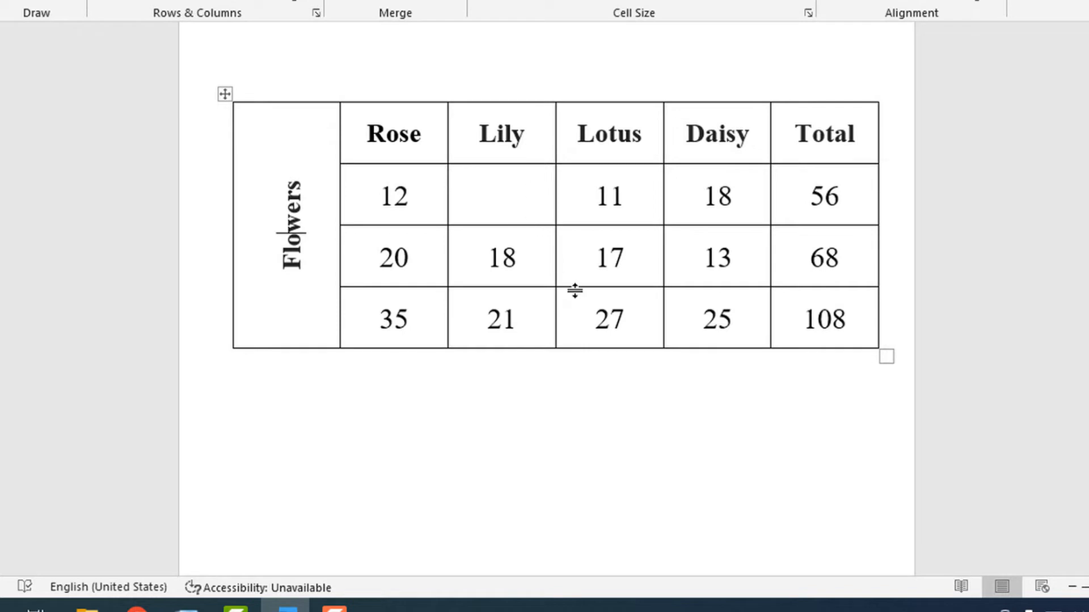
left_click(493, 465)
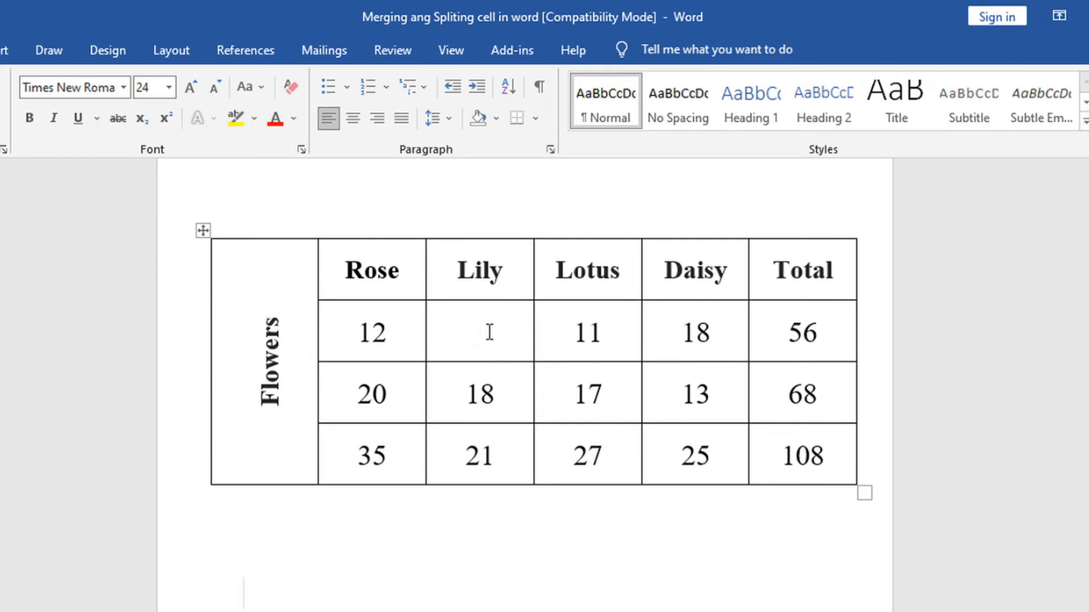
Split the empty cell directly under Lily into 1 column and 2 rows
left_click(482, 329)
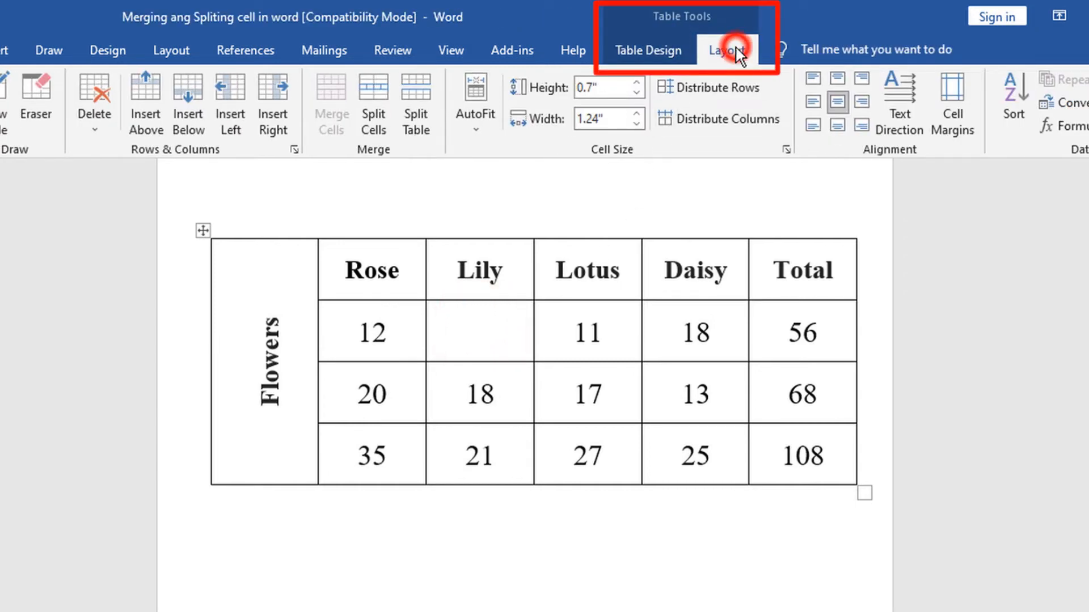
left_click(666, 46)
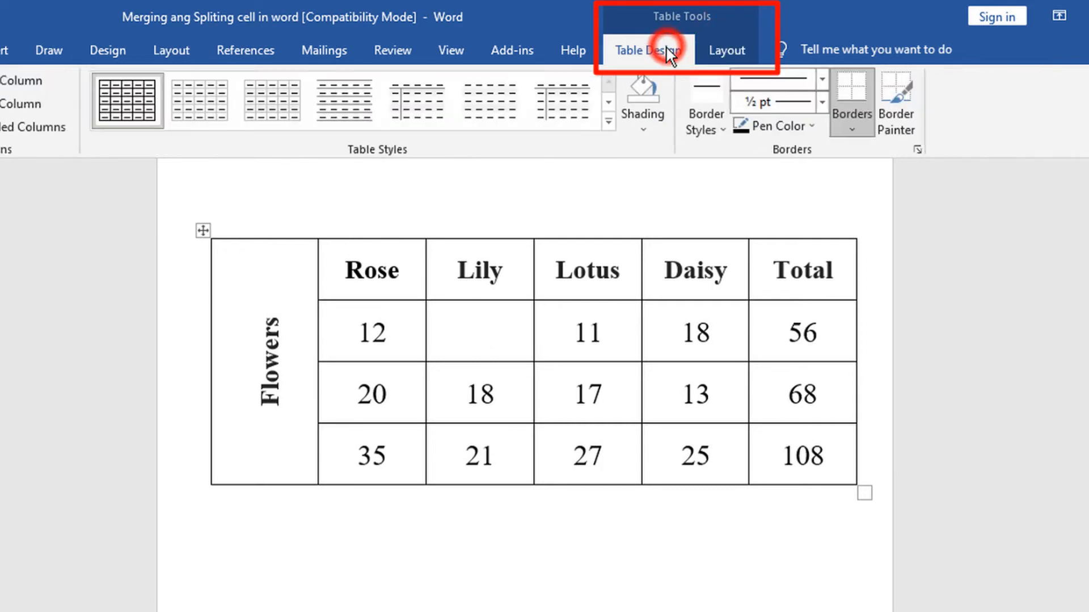
left_click(717, 47)
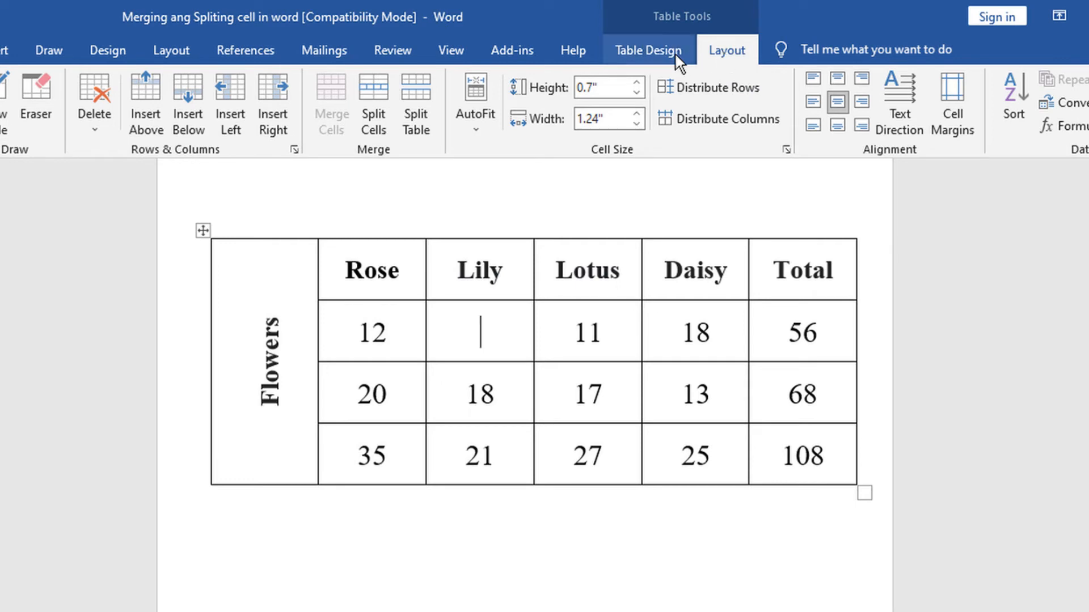
left_click(379, 114)
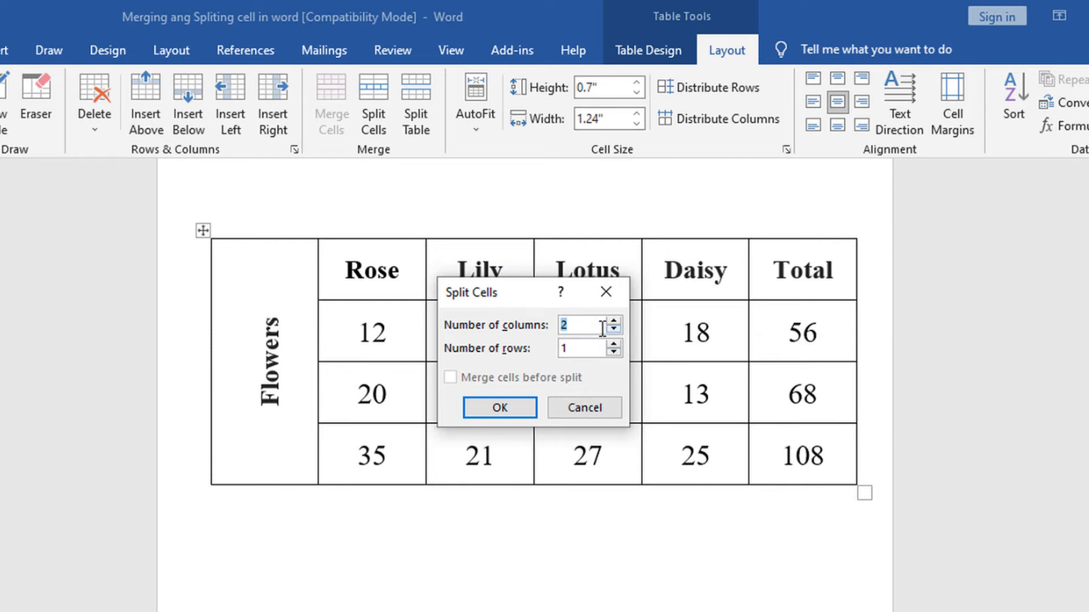
left_click_drag(520, 298, 703, 285)
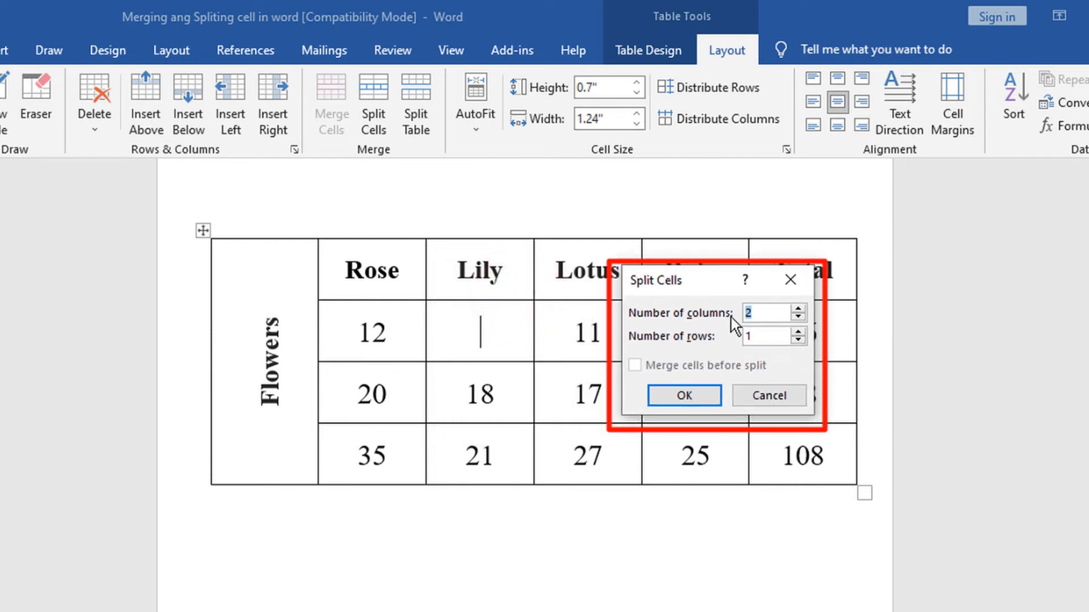
left_click(801, 317)
left_click(798, 332)
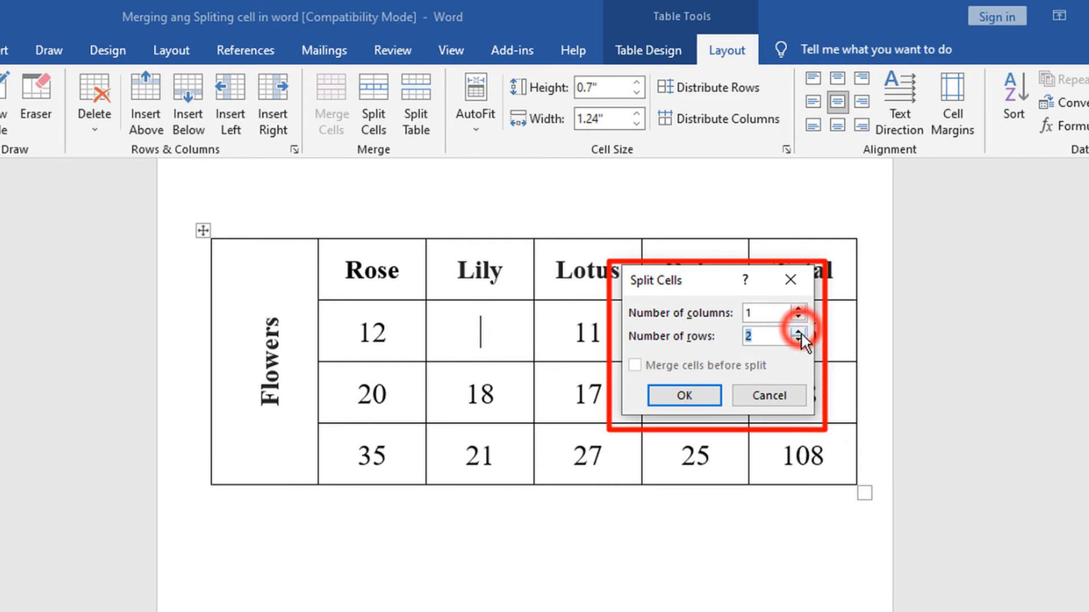
left_click(684, 397)
left_click(499, 359)
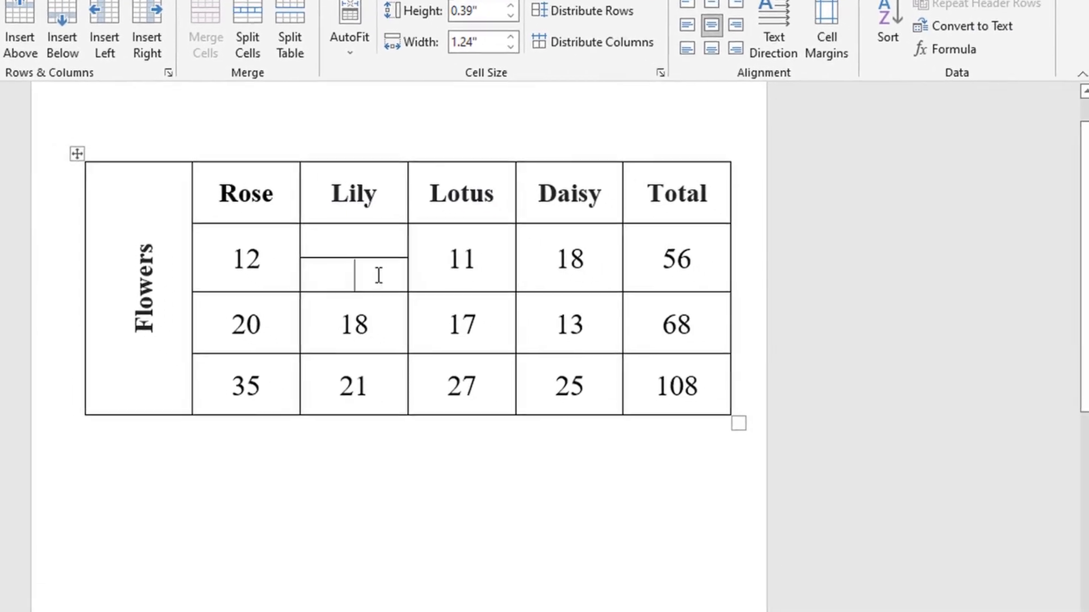
Undo the two-row split of the cell under Lily
key("ctrl+z")
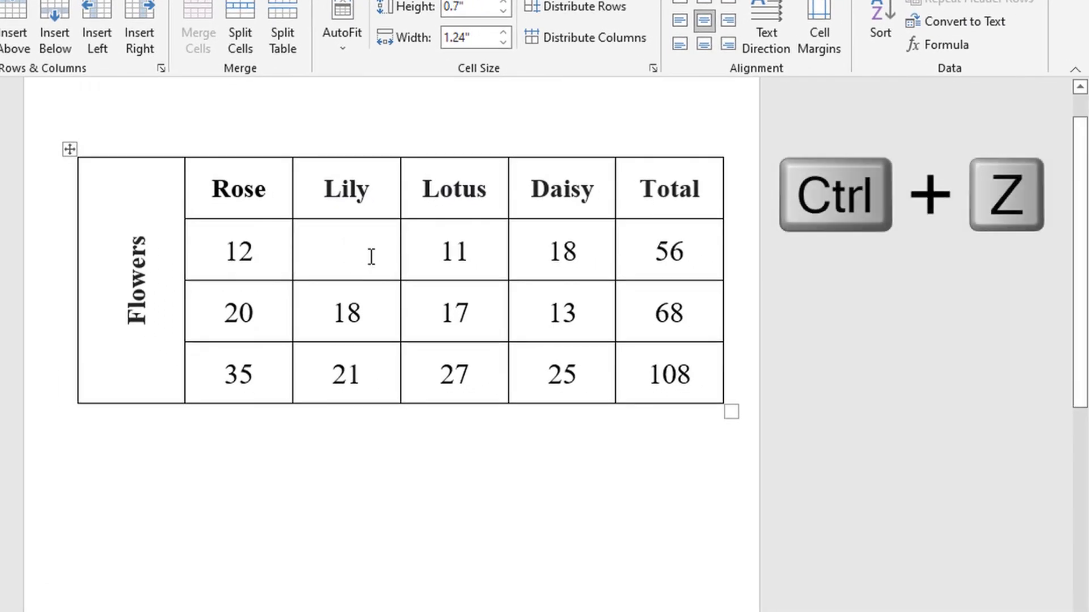
left_click(442, 499)
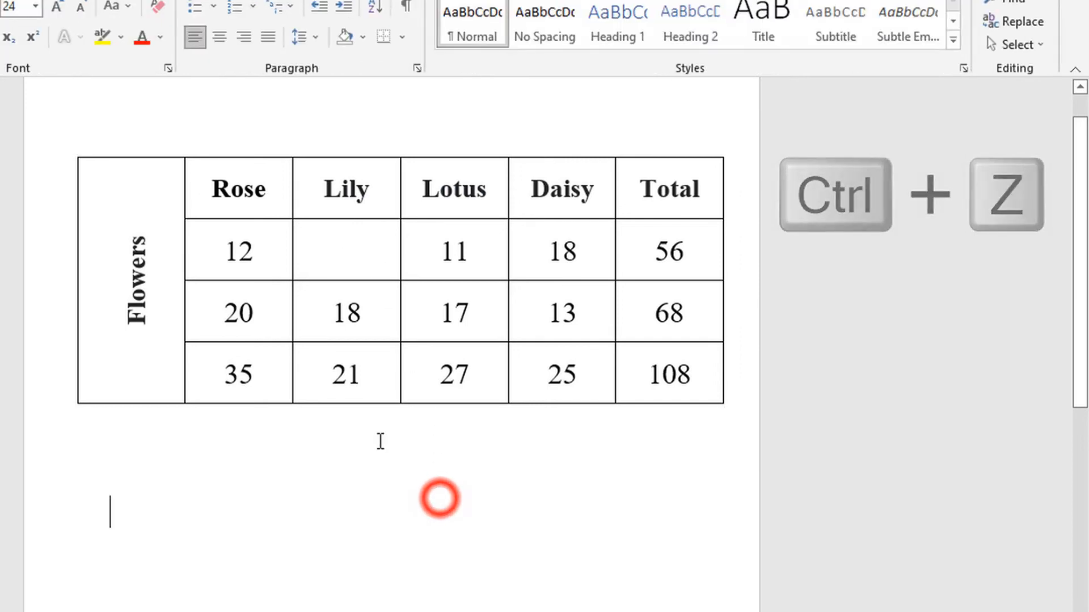
left_click(348, 252)
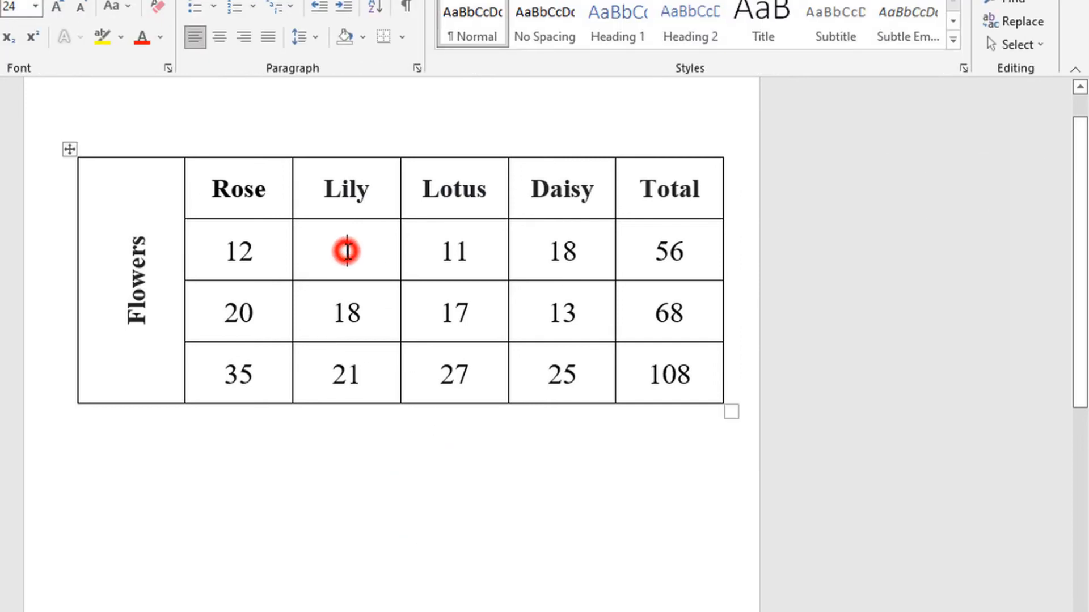
left_click(422, 508)
Set the number of columns to 4 for splitting the empty cell under Lily
left_click(353, 249)
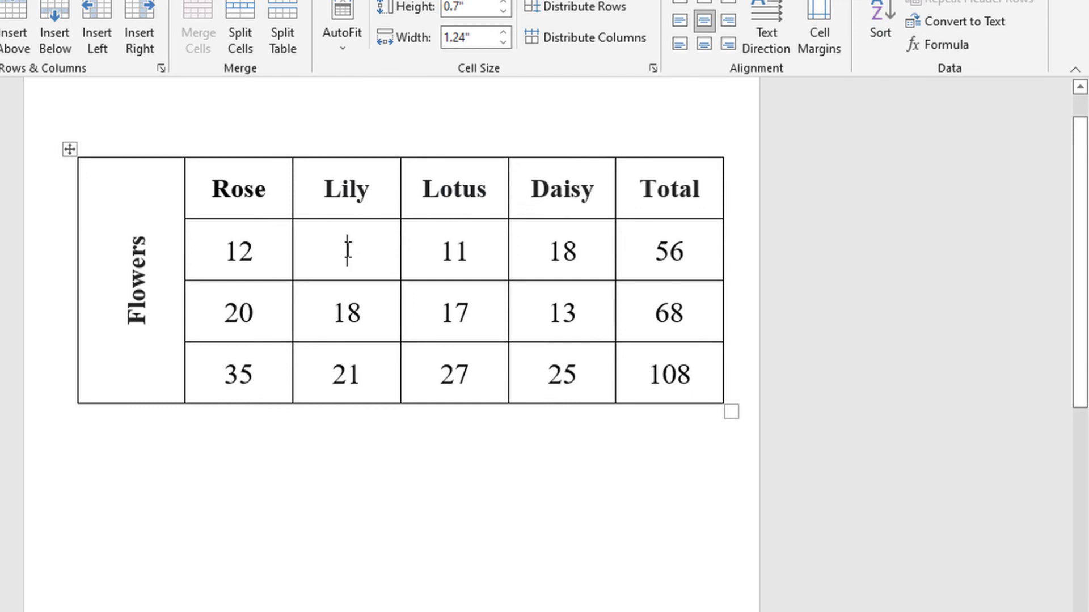
right_click(347, 251)
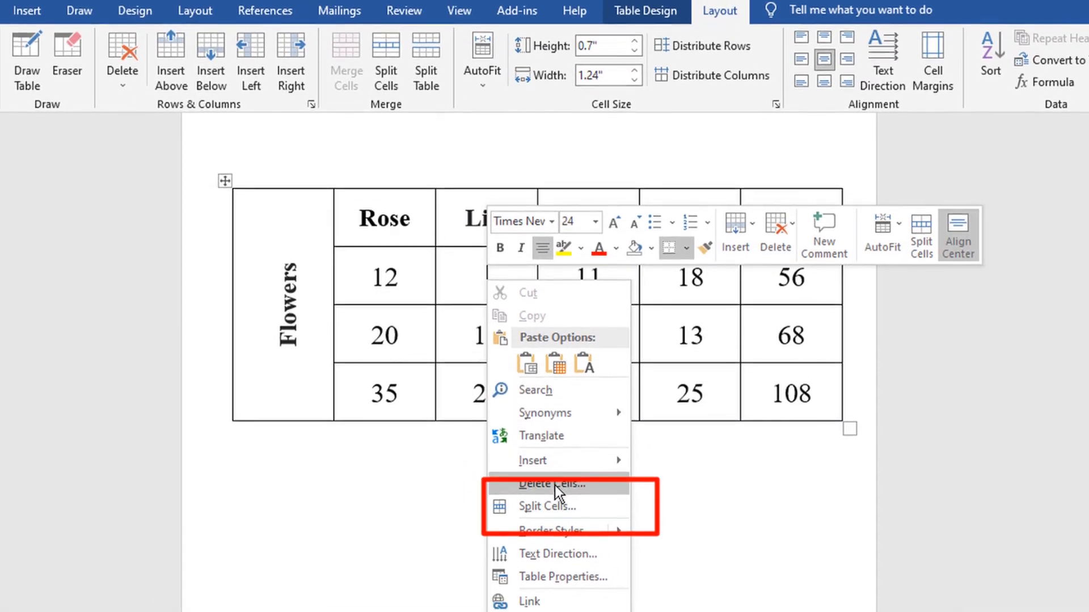
left_click(556, 505)
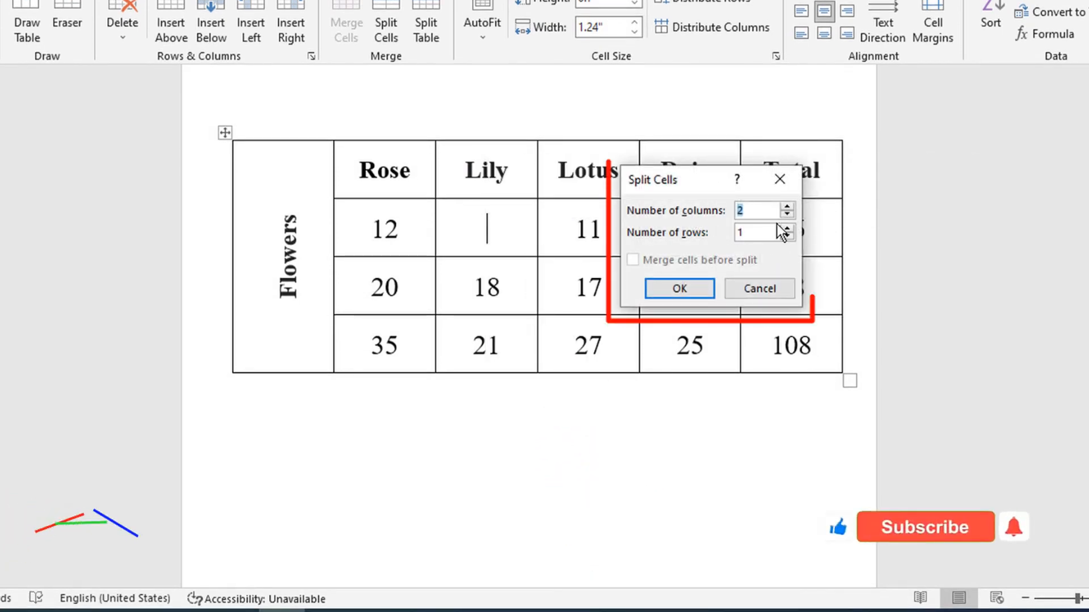
left_click(787, 207)
left_click(788, 206)
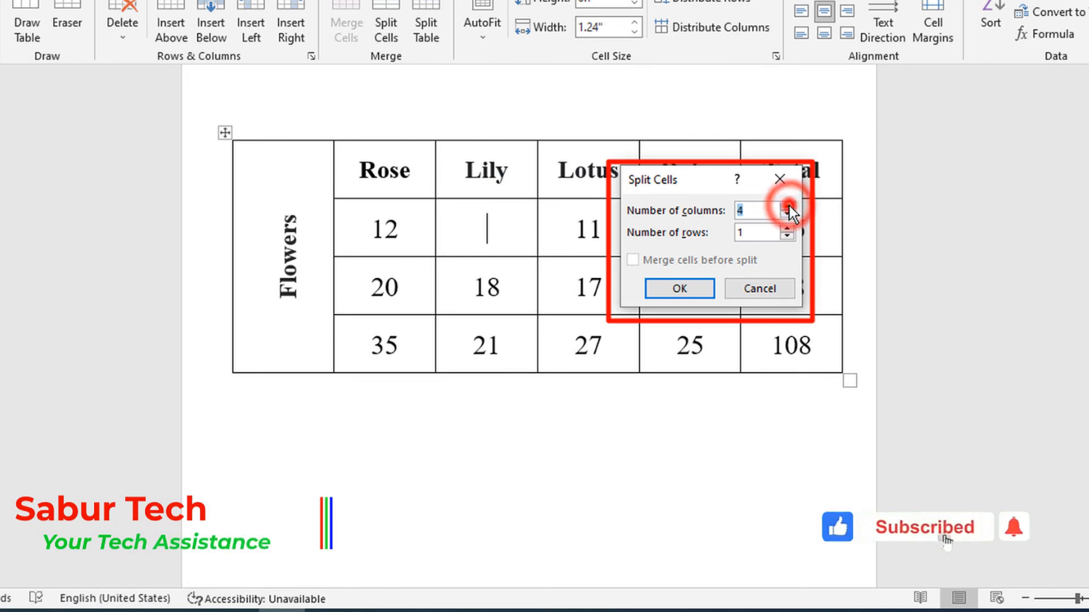